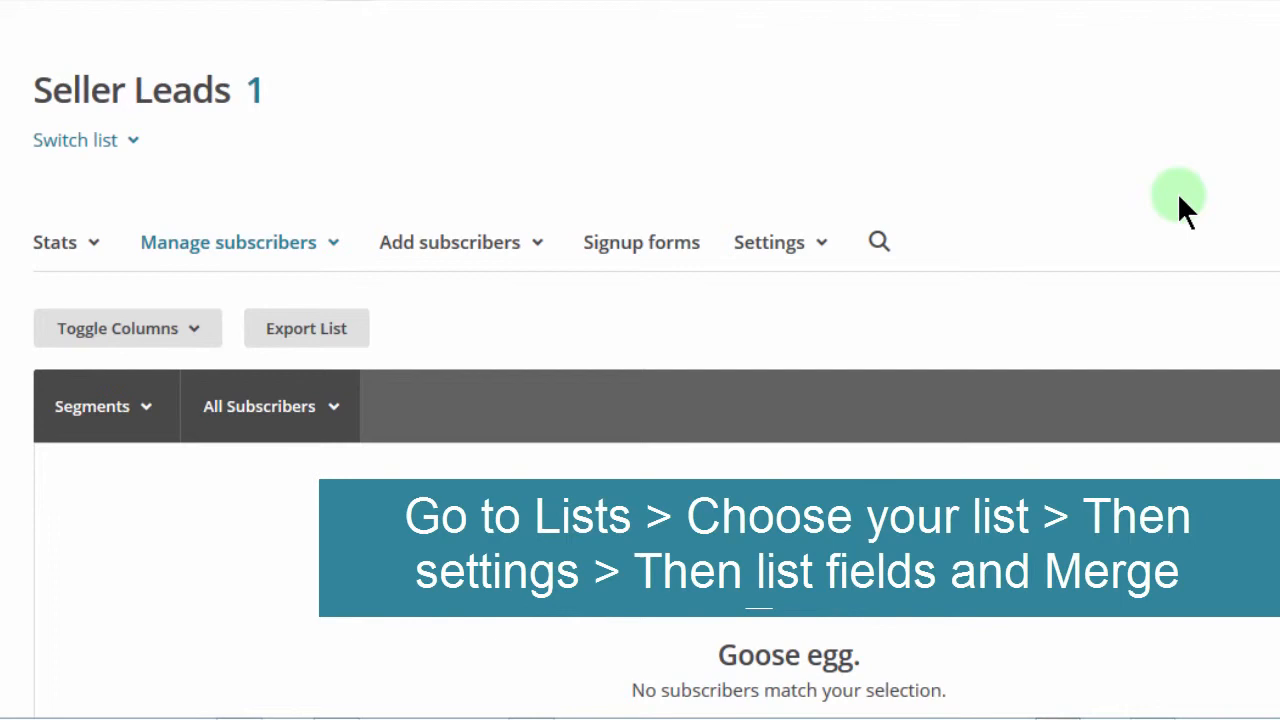
Open the Seller Leads list's field and merge tag settings and examine the default value of the FNAME tag
{"action": "left_click", "coordinate": [821, 242]}
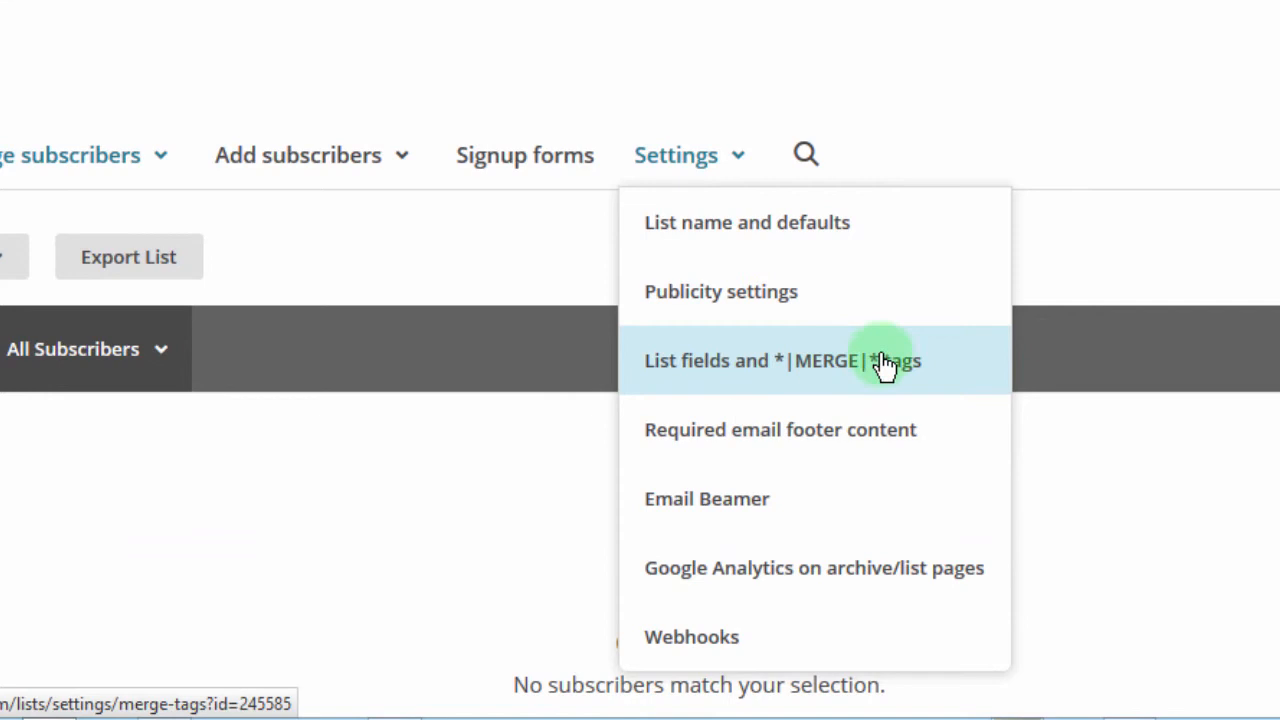
{"action": "left_click", "coordinate": [741, 365]}
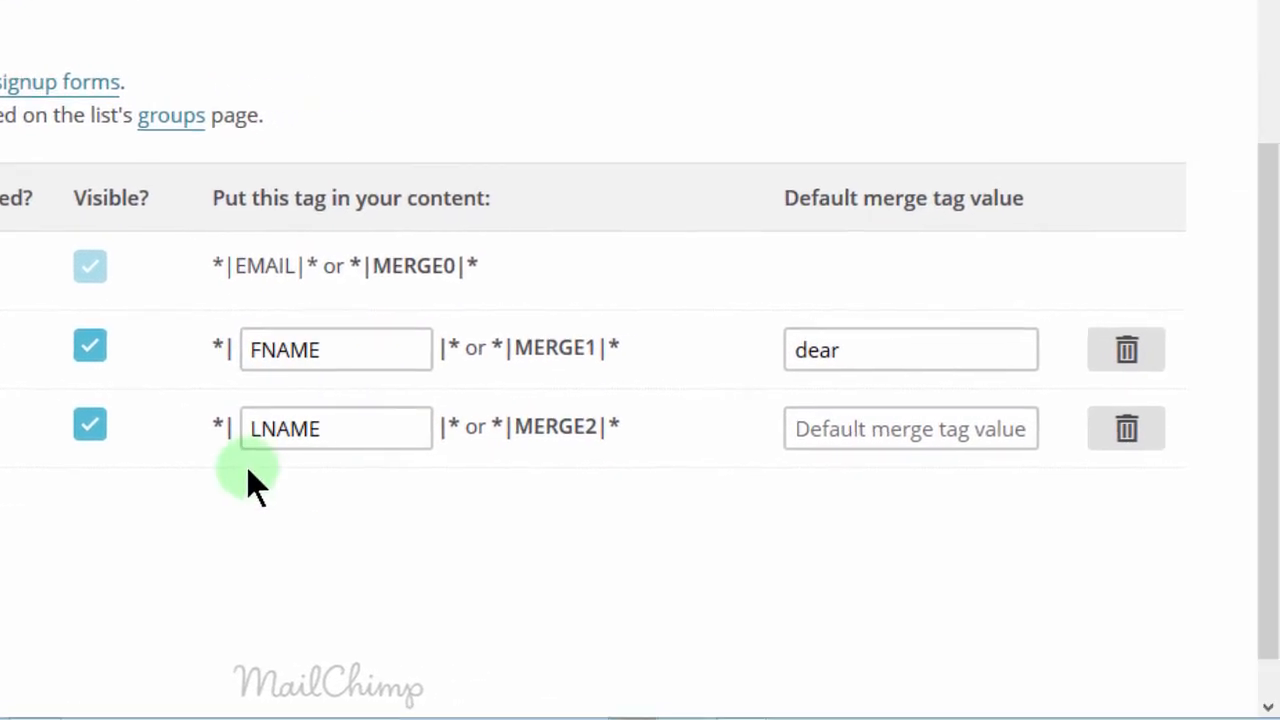
{"action": "left_click", "coordinate": [847, 350]}
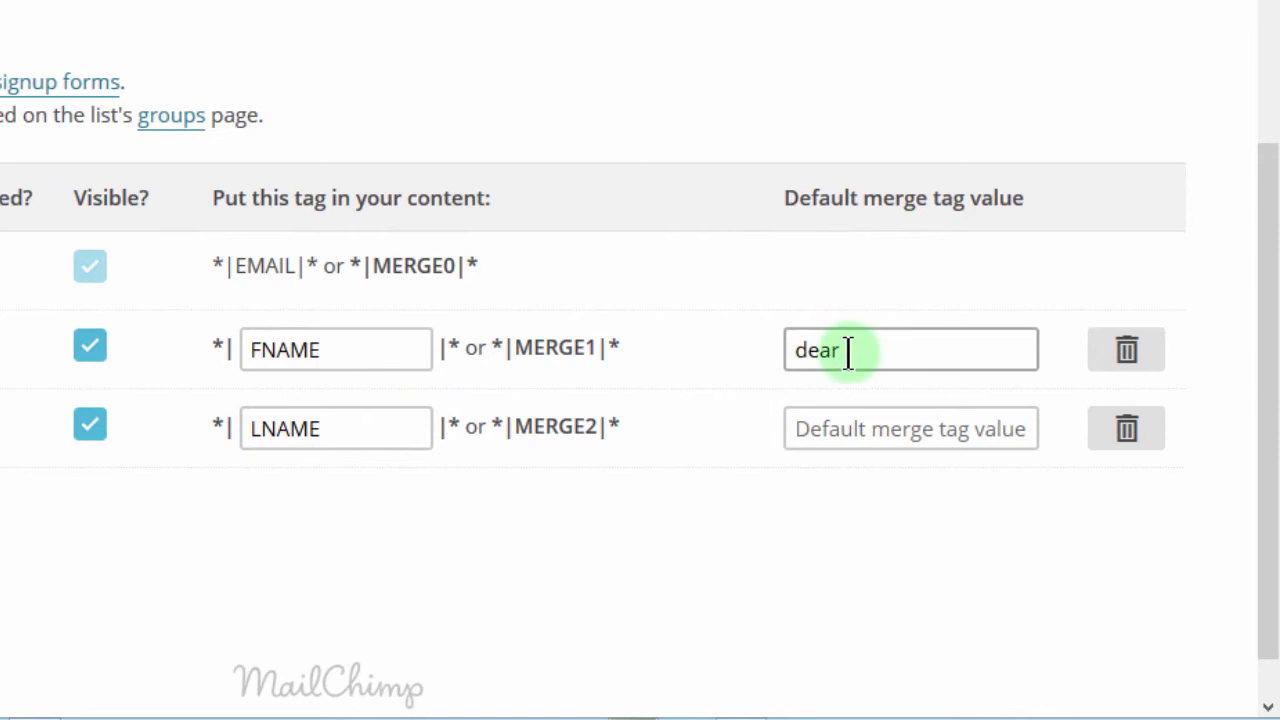
{"action": "left_click_drag", "start_coordinate": [848, 351], "coordinate": [777, 348]}
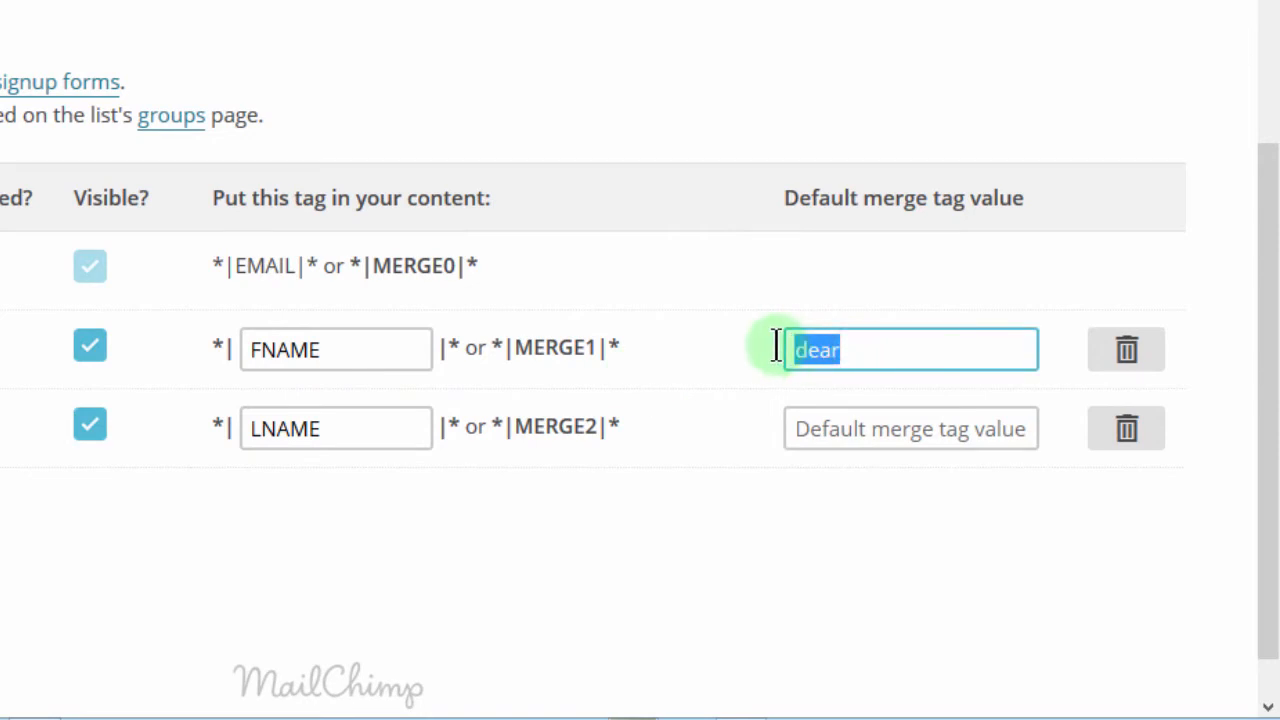
{"action": "left_click", "coordinate": [366, 346]}
{"action": "mouse_move", "coordinate": [366, 346]}
{"action": "left_mouse_down"}
{"action": "mouse_move", "coordinate": [198, 340]}
{"action": "mouse_move", "coordinate": [345, 348]}
{"action": "left_mouse_up"}
{"action": "left_click", "coordinate": [822, 358]}
{"action": "left_click_drag", "start_coordinate": [869, 350], "coordinate": [783, 349]}
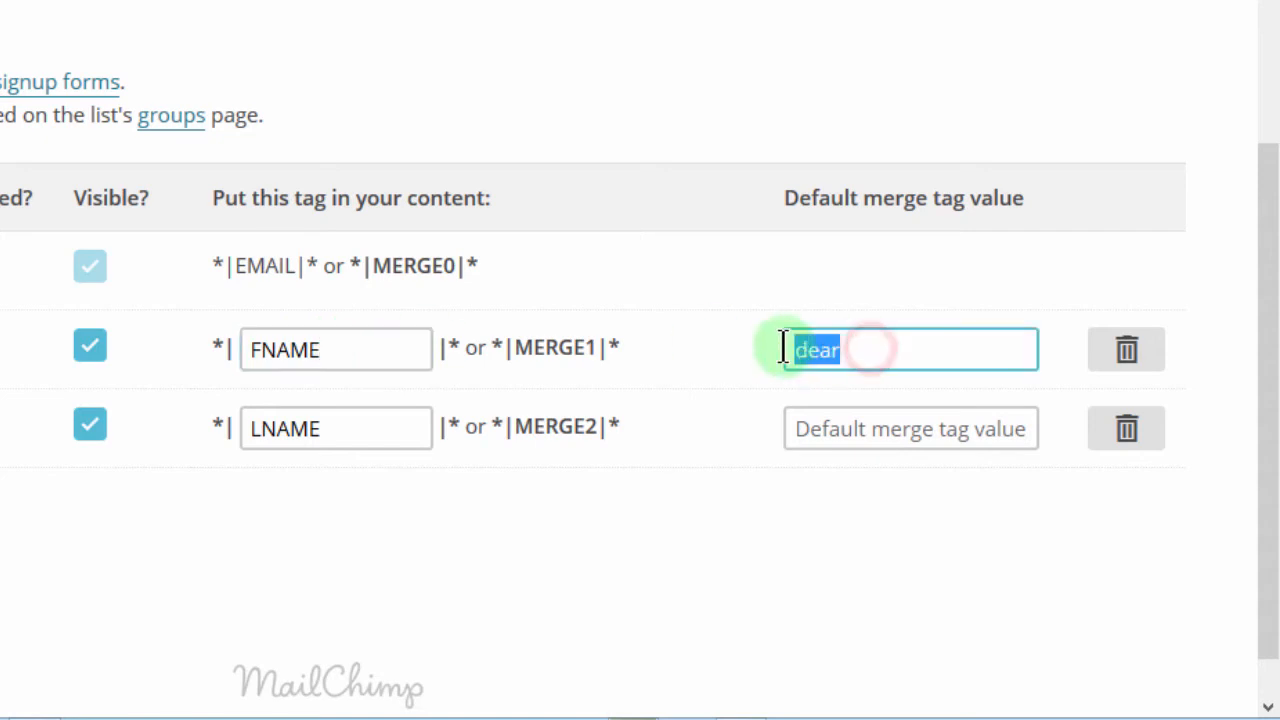
{"action": "left_click", "coordinate": [651, 299]}
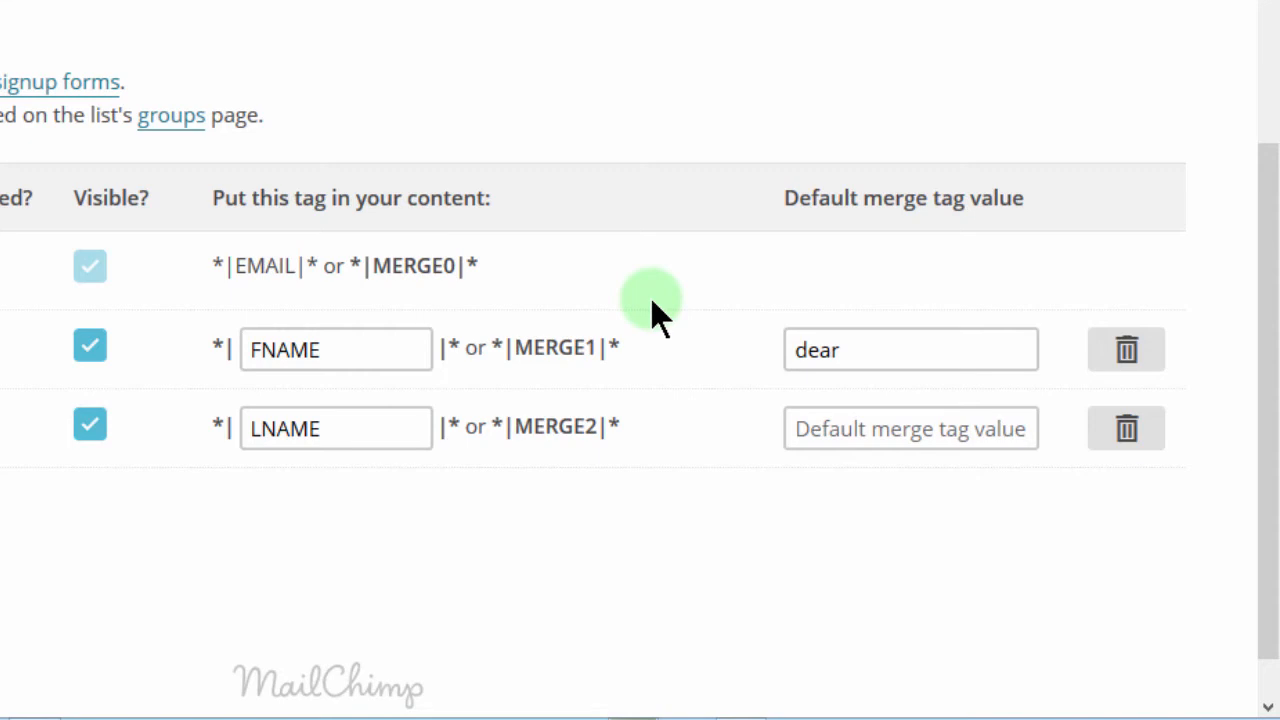
Compare the FNAME and LNAME merge tags with their default merge tag values
{"action": "left_click", "coordinate": [329, 349]}
{"action": "left_click_drag", "start_coordinate": [326, 349], "coordinate": [214, 338]}
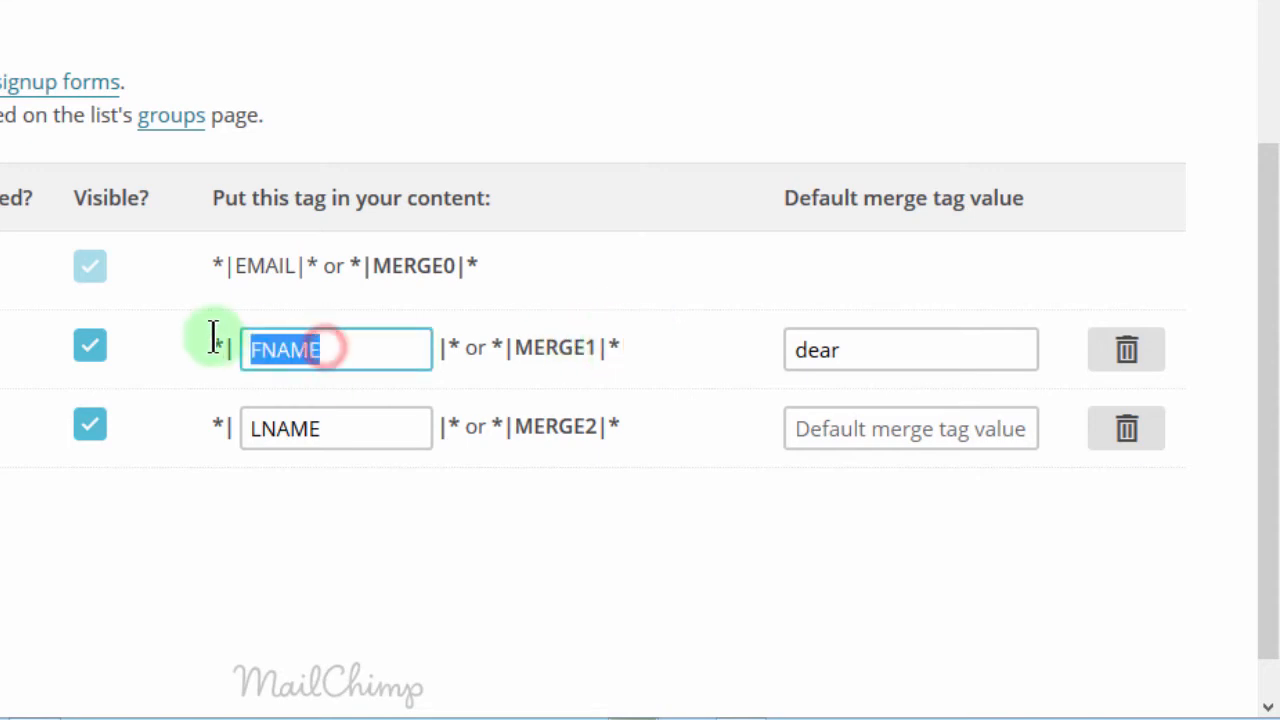
{"action": "left_click", "coordinate": [330, 348]}
{"action": "left_click", "coordinate": [807, 350]}
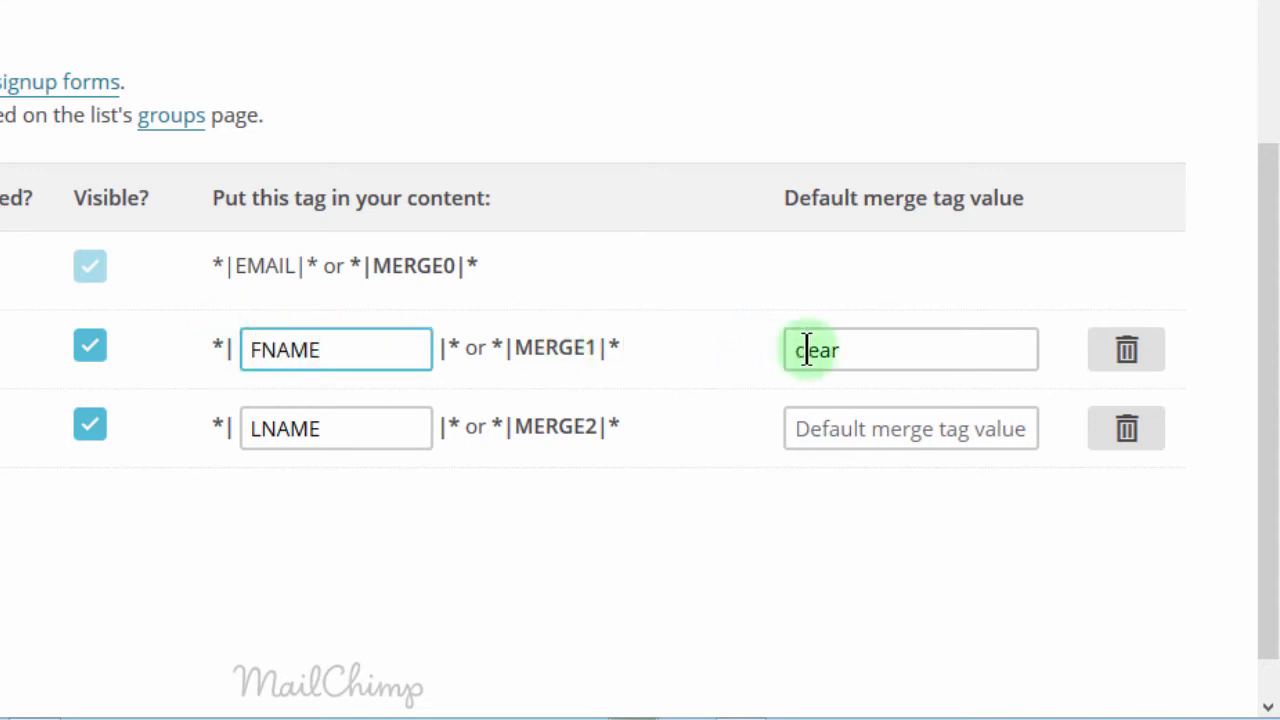
{"action": "left_click_drag", "start_coordinate": [855, 350], "coordinate": [779, 350]}
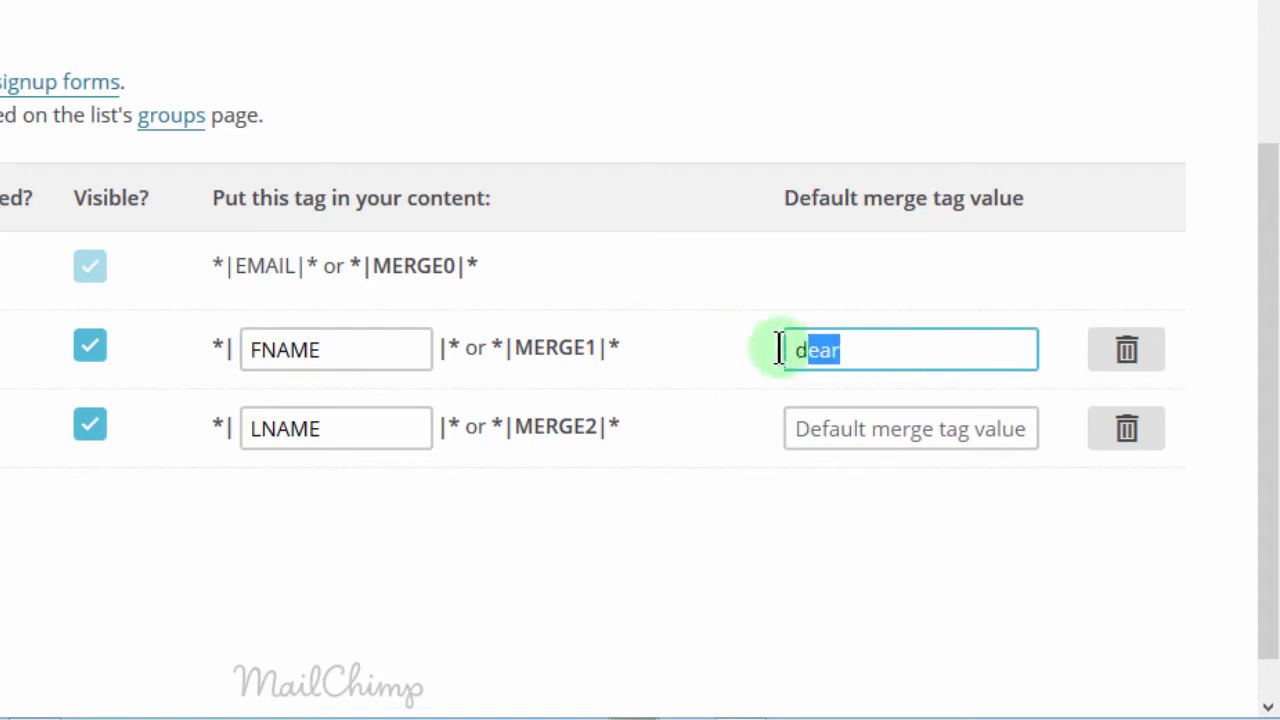
{"action": "left_click", "coordinate": [871, 350]}
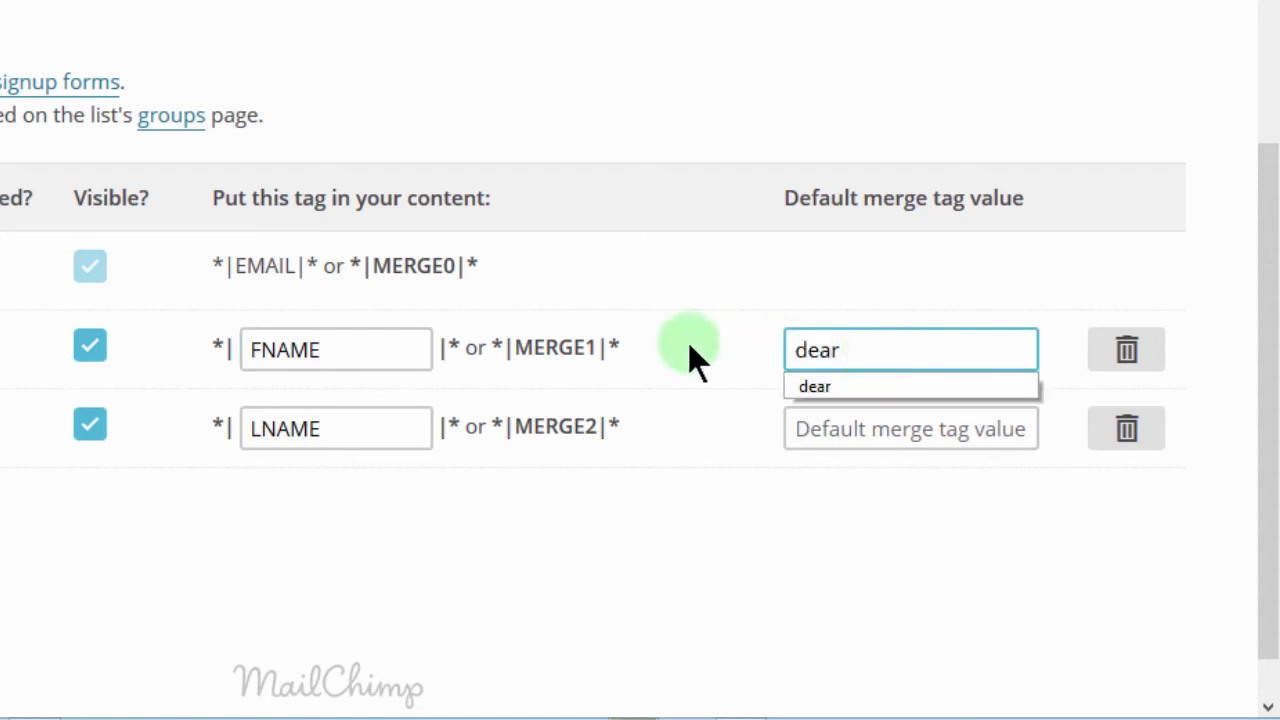
{"action": "left_click", "coordinate": [728, 442]}
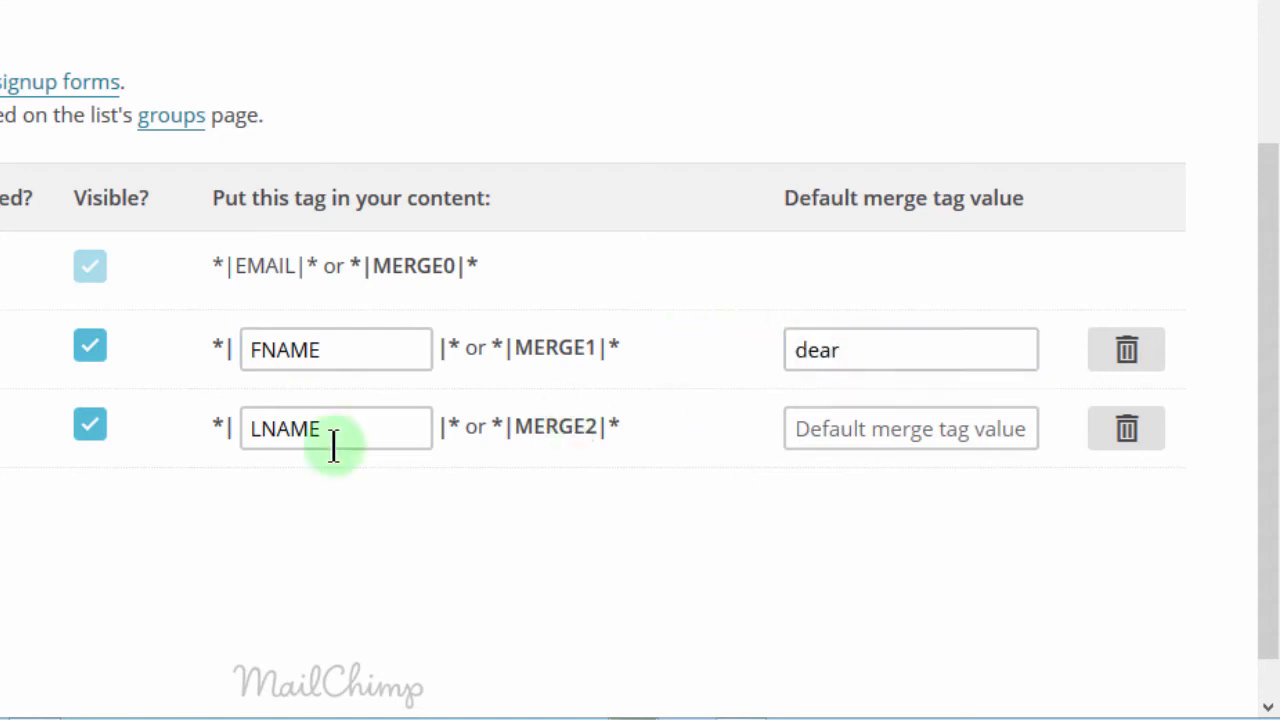
{"action": "left_click", "coordinate": [858, 420]}
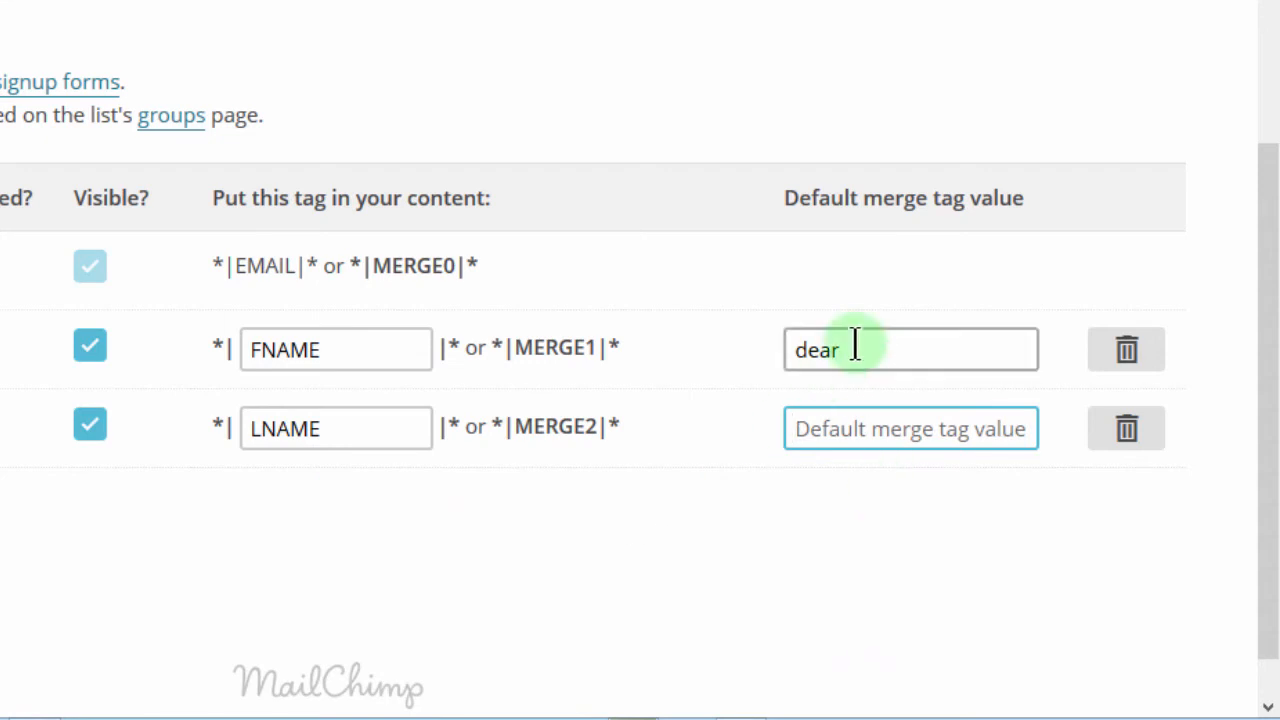
{"action": "left_click_drag", "start_coordinate": [848, 348], "coordinate": [779, 337]}
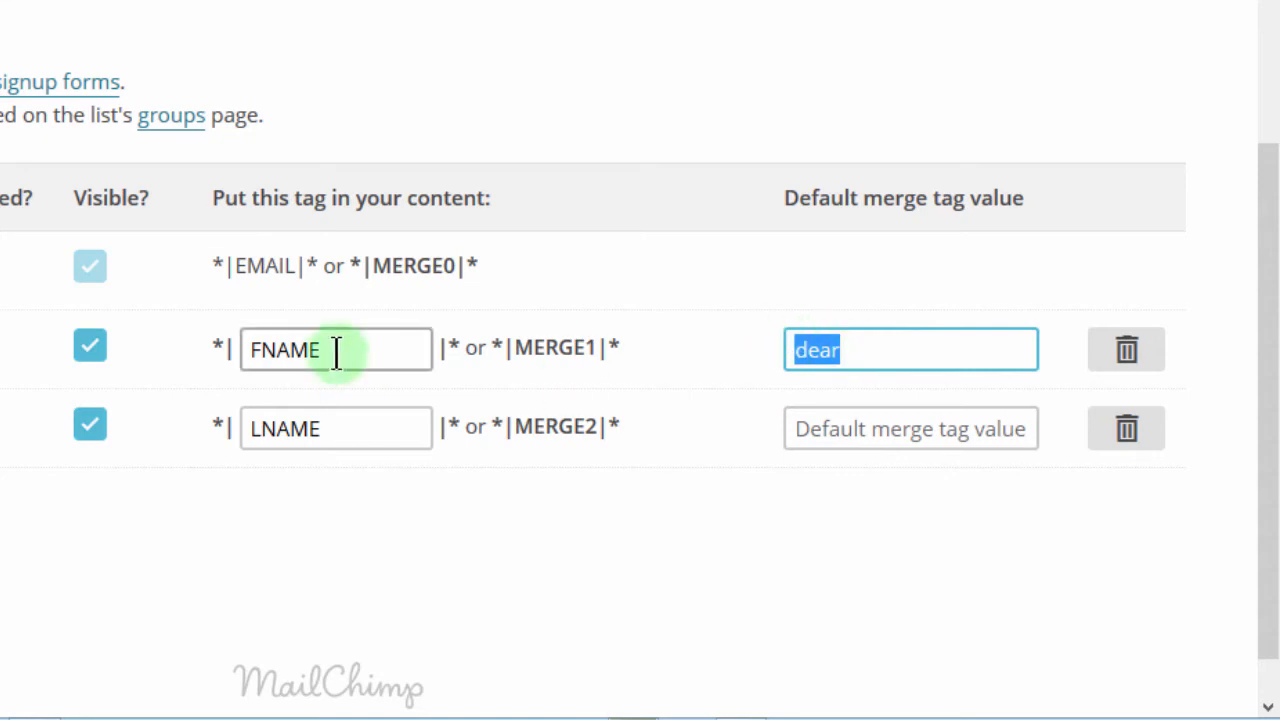
{"action": "left_click", "coordinate": [812, 350]}
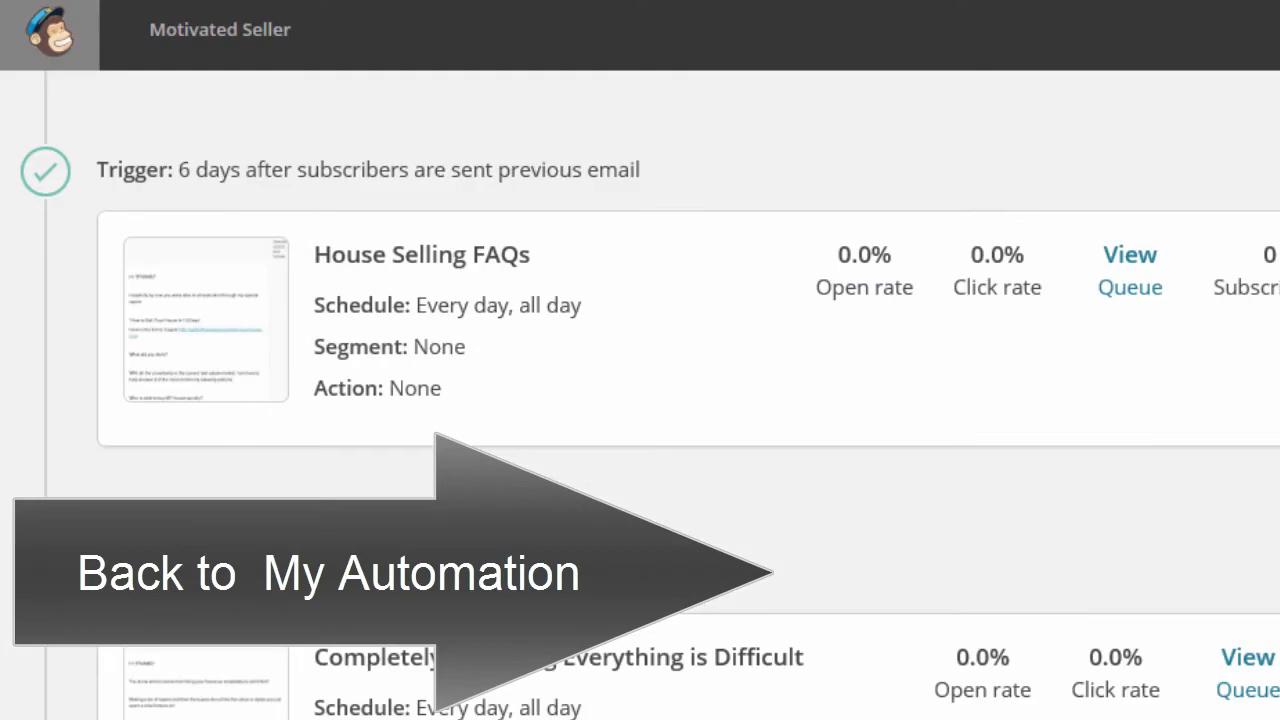
Pause the automation email titled "Repairing Everything is Difficult" and open it for editing
{"action": "scroll", "coordinate": [640, 395], "scroll_direction": "down", "scroll_amount": 3}
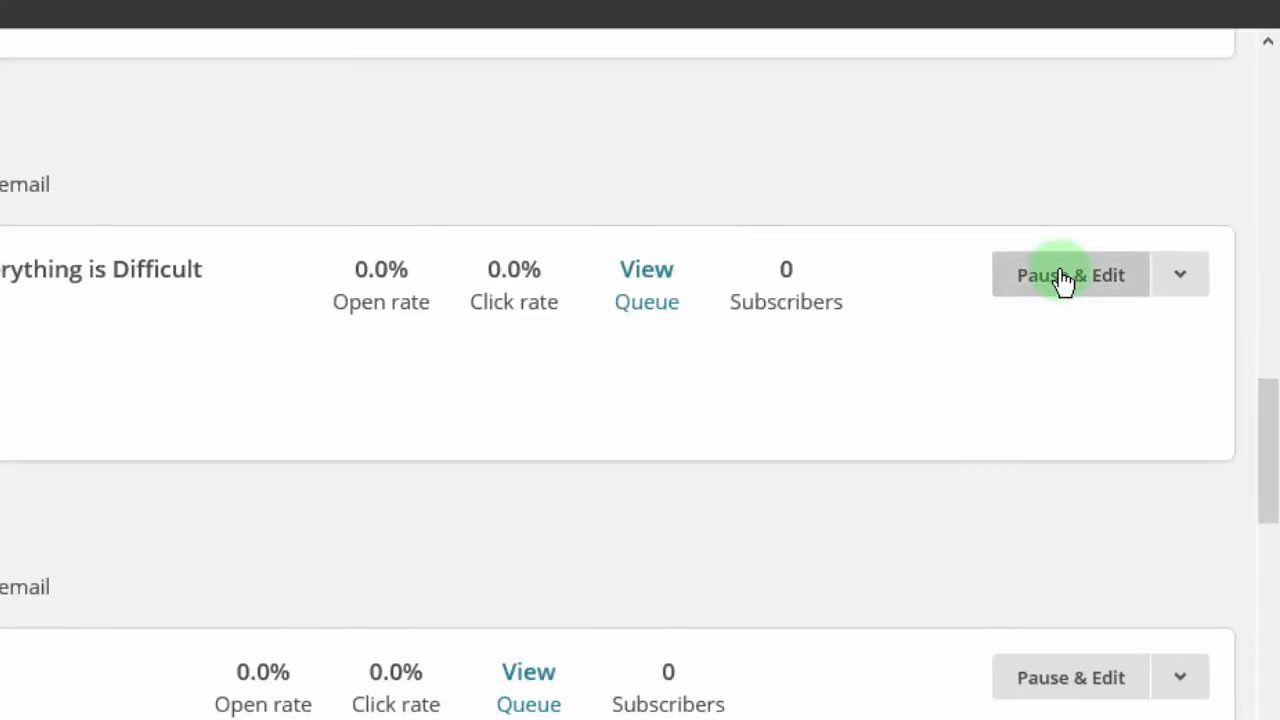
{"action": "left_click", "coordinate": [1257, 146]}
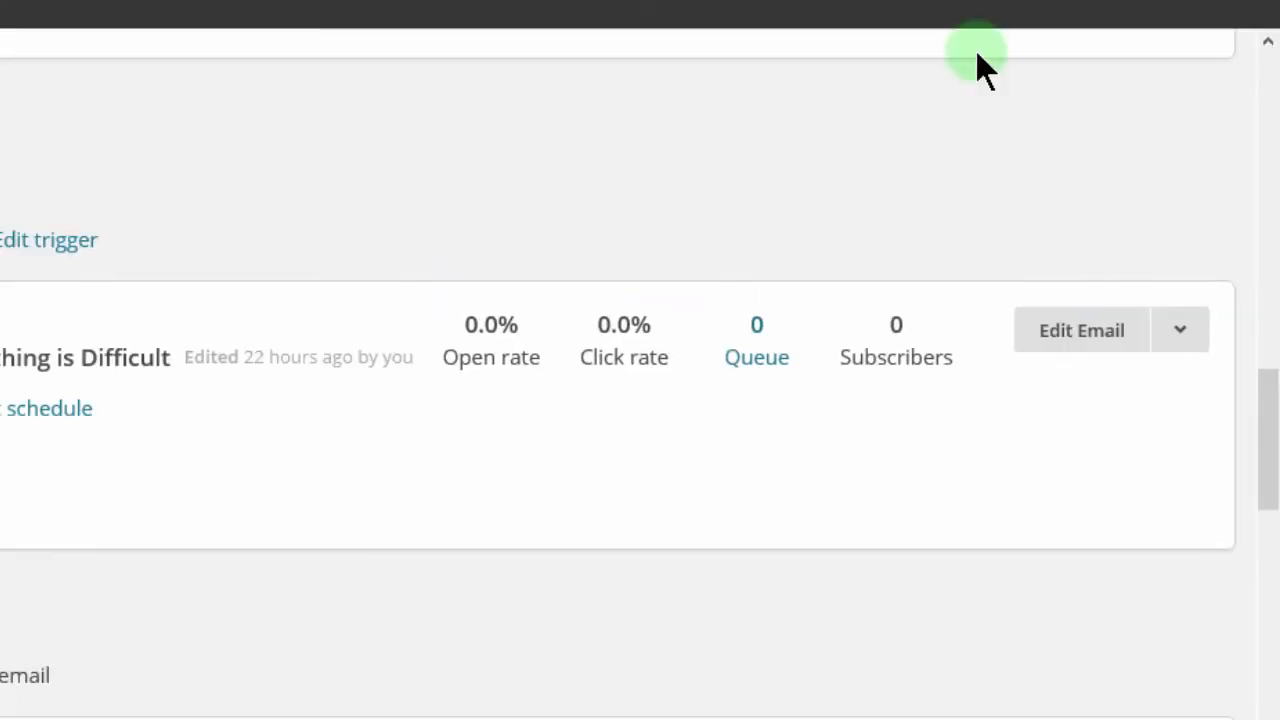
{"action": "left_click", "coordinate": [1082, 336]}
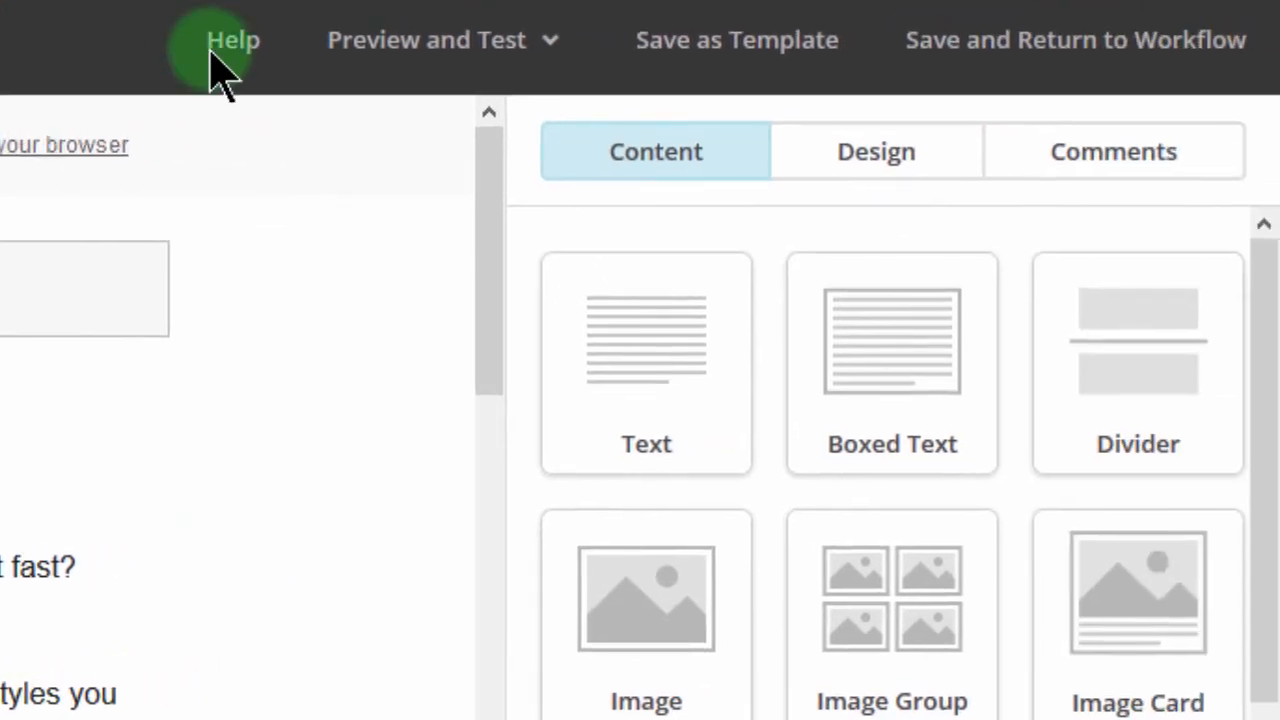
Preview the email with live merge tag info enabled and close the preview
{"action": "left_click", "coordinate": [430, 42]}
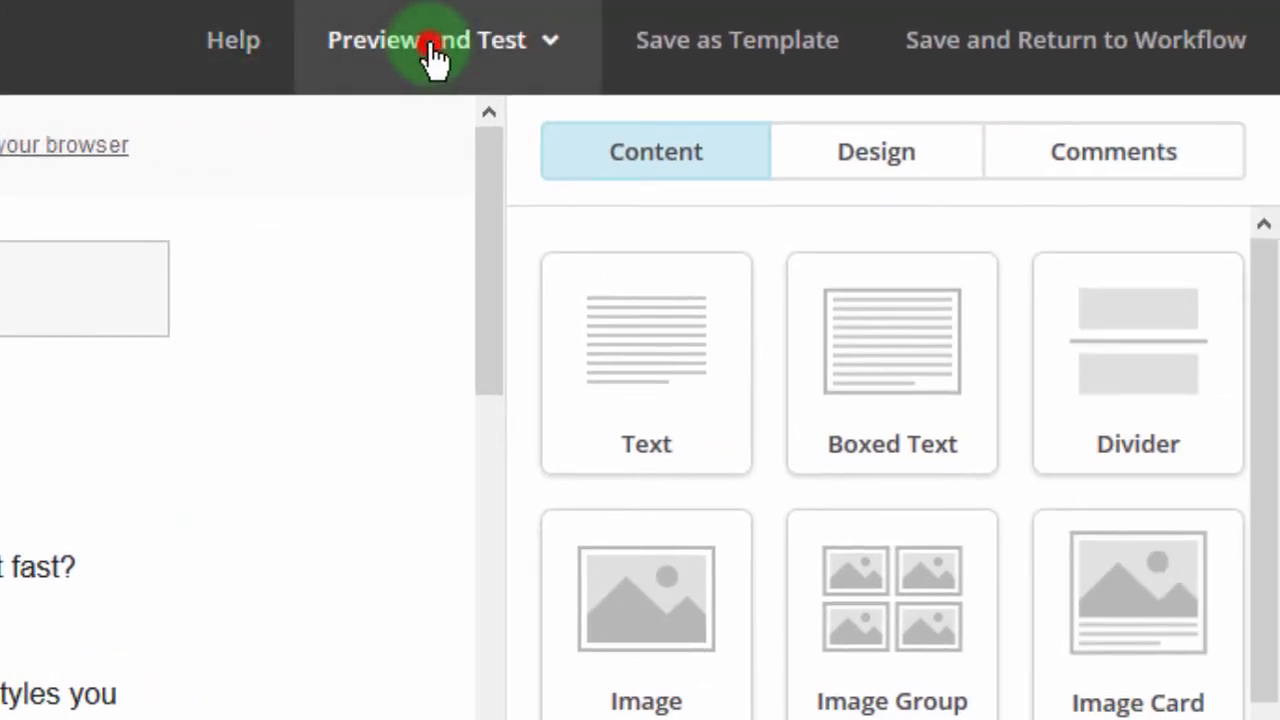
{"action": "left_click", "coordinate": [358, 160]}
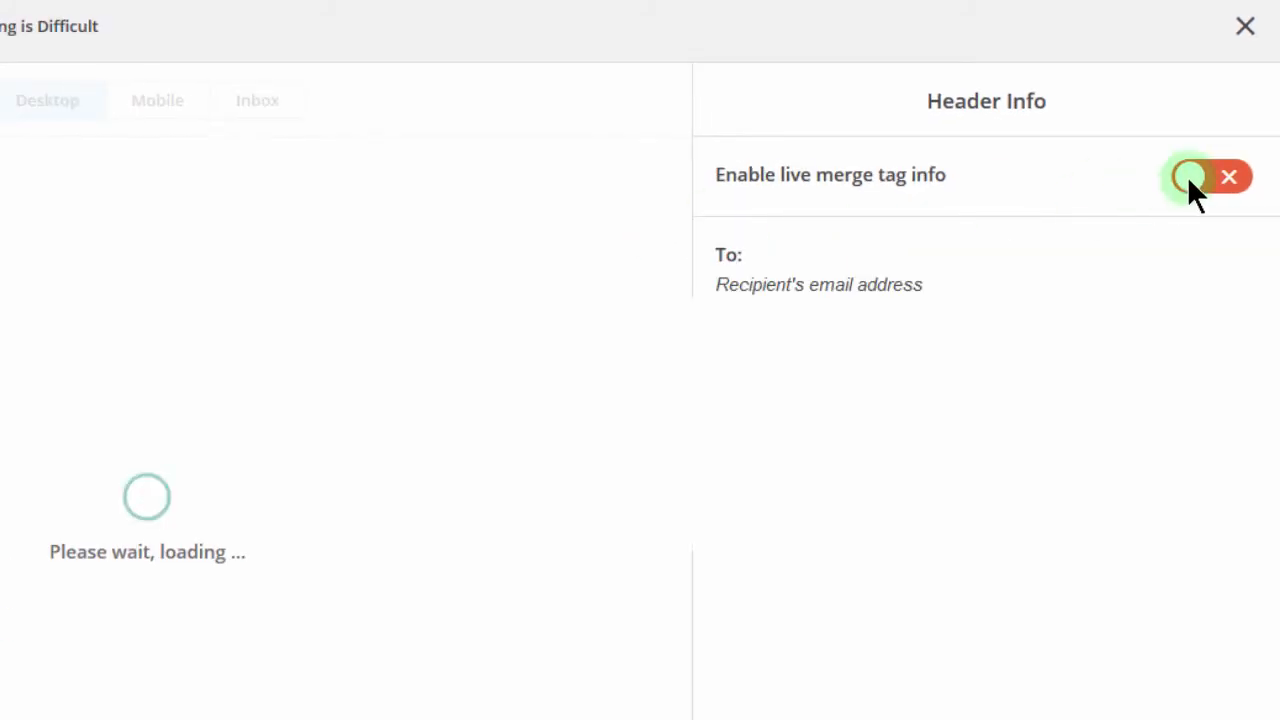
{"action": "left_click", "coordinate": [1191, 180]}
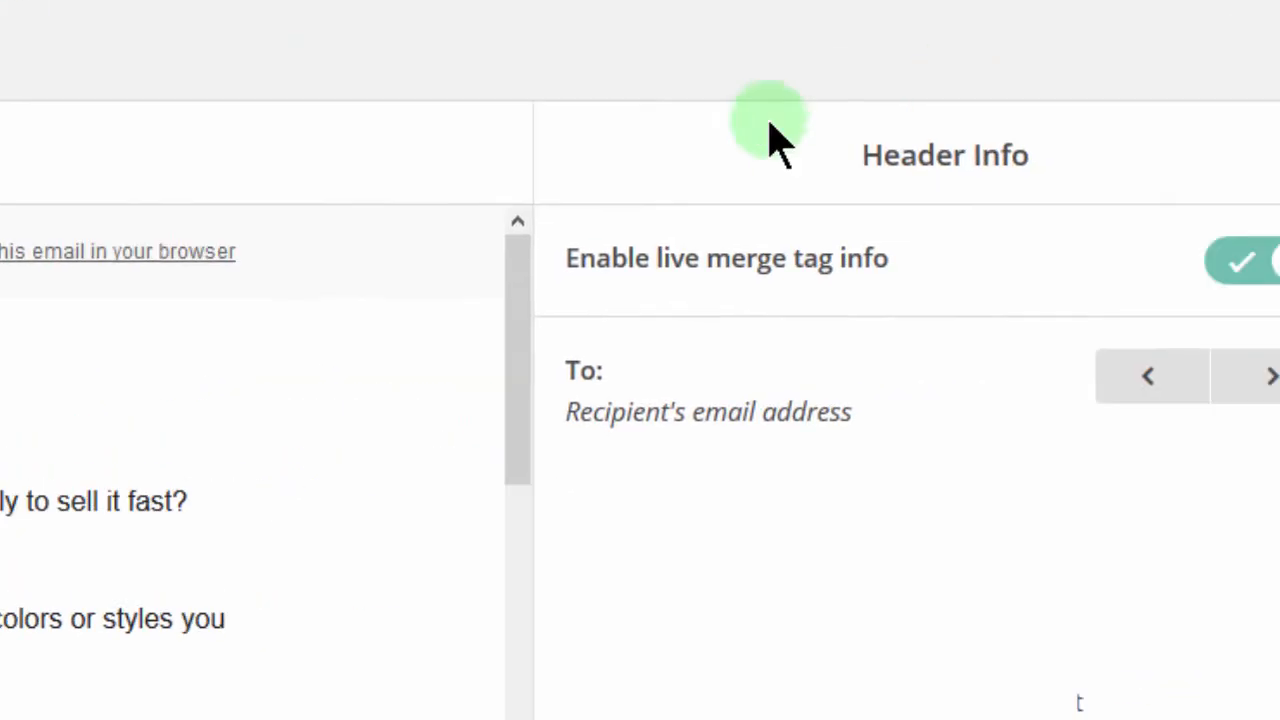
{"action": "left_click", "coordinate": [1228, 60]}
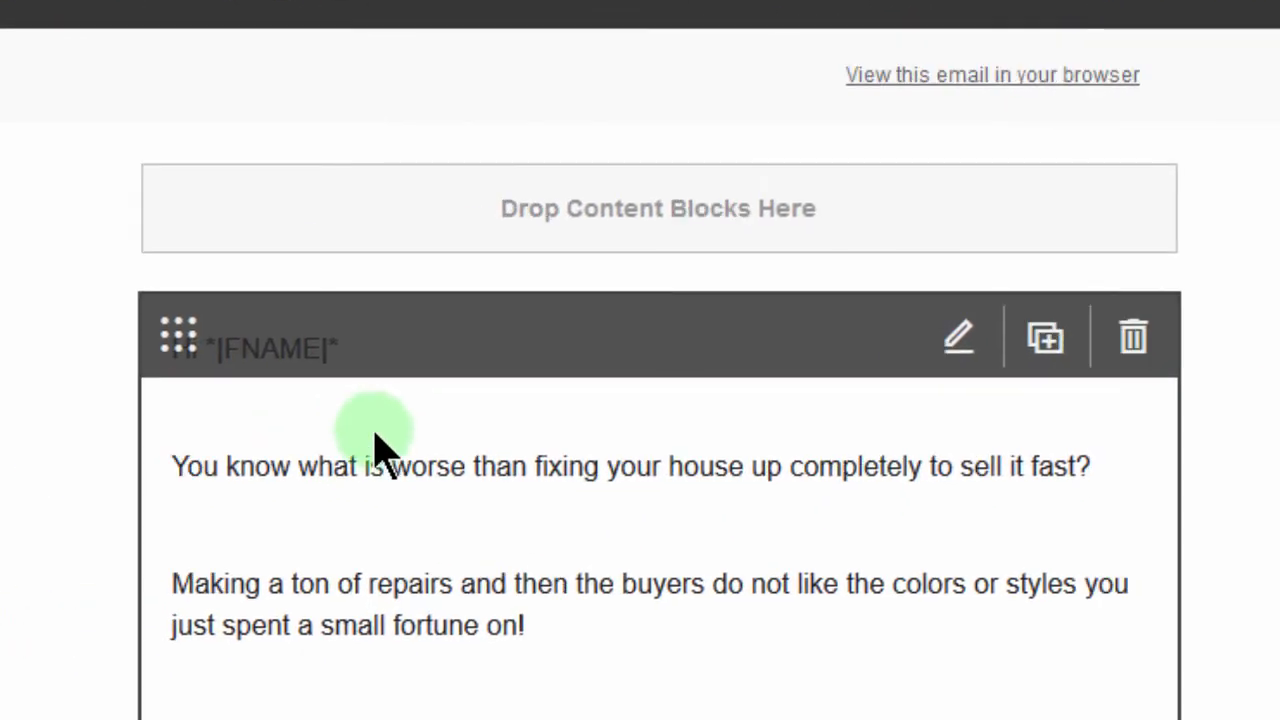
Replace the *|FNAME|* text after "Hi" with the First Name merge tag in the email's text block, and save and close the block
{"action": "left_click", "coordinate": [373, 432]}
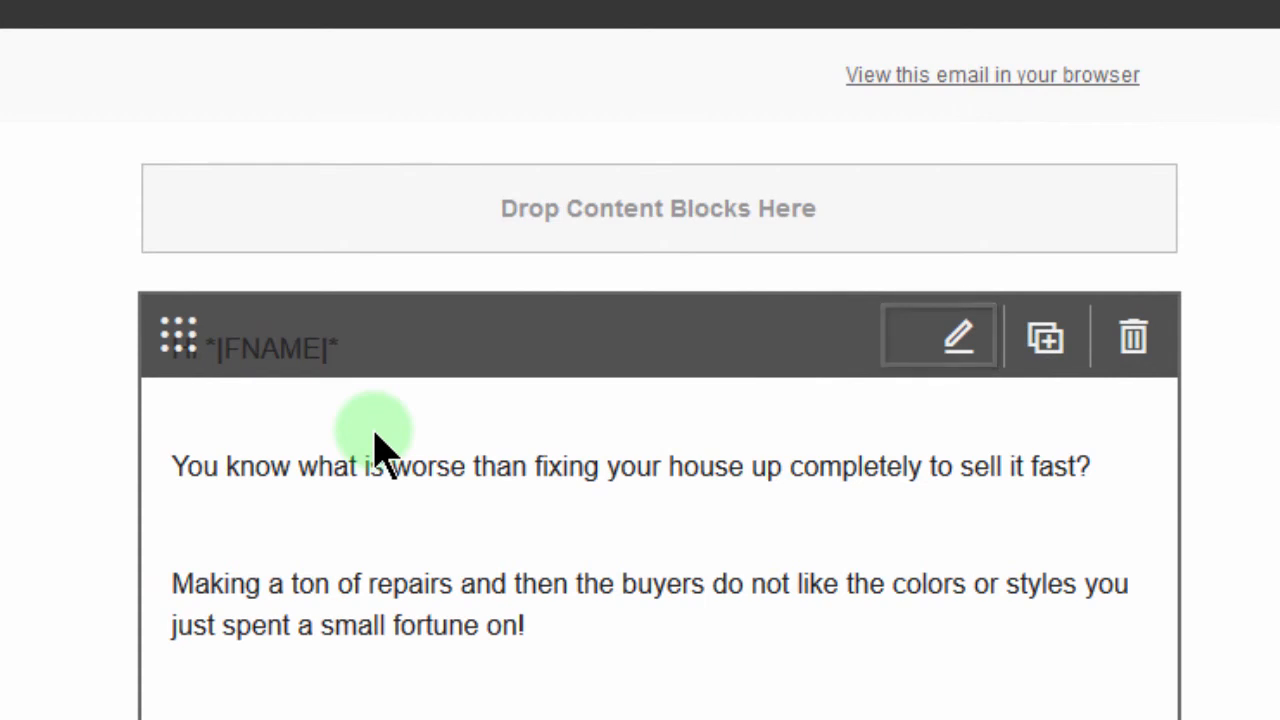
{"action": "left_click_drag", "start_coordinate": [1122, 450], "coordinate": [1239, 447]}
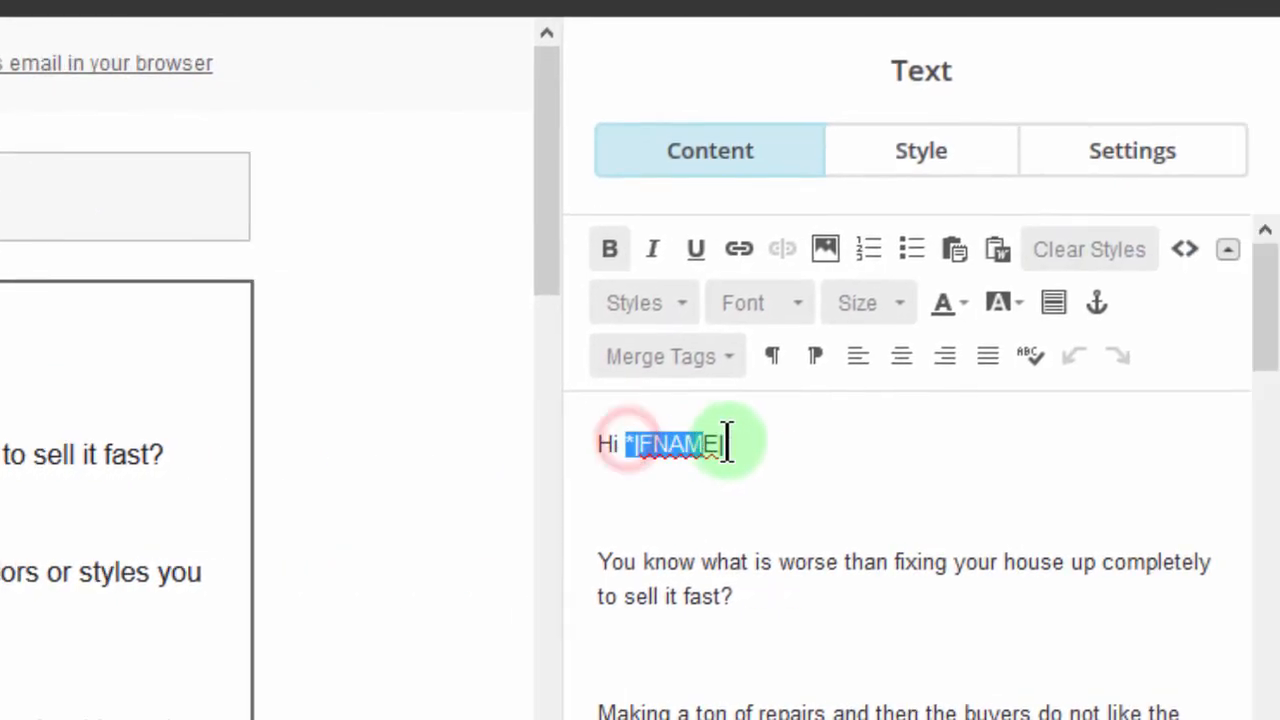
{"action": "key", "text": "BackSpace"}
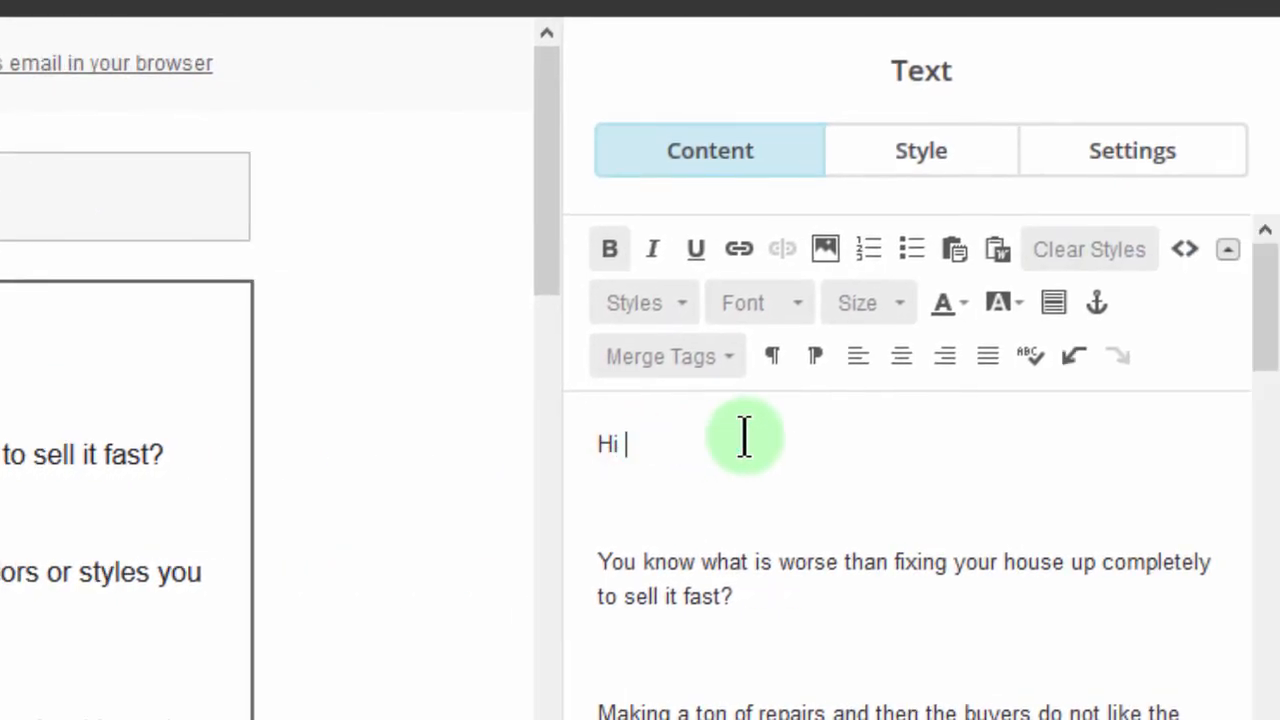
{"action": "left_click", "coordinate": [701, 357]}
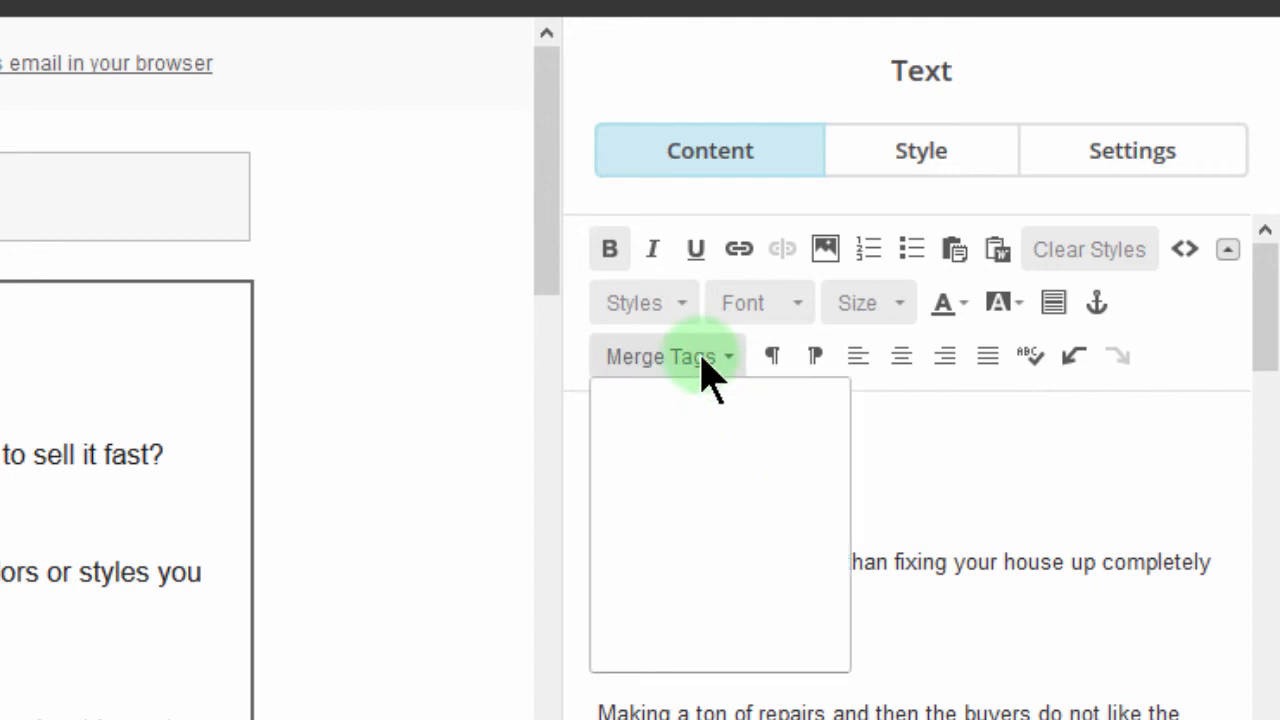
{"action": "left_click", "coordinate": [658, 545]}
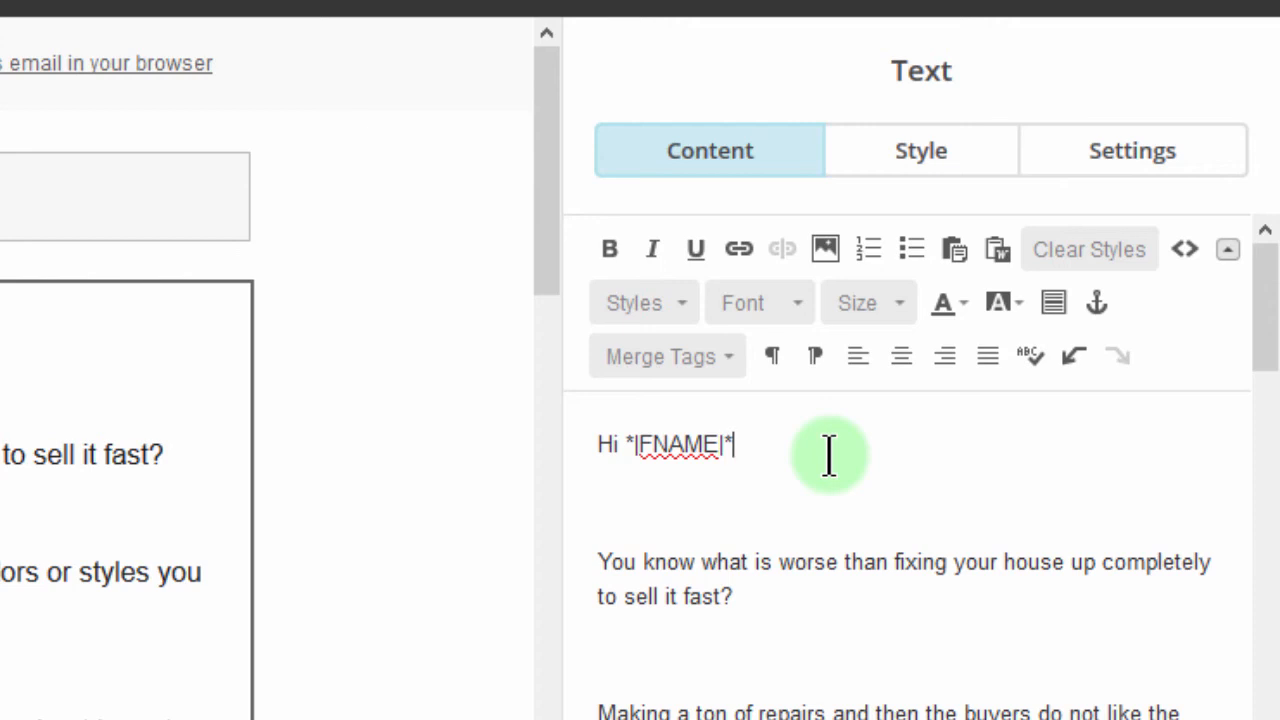
{"action": "left_click", "coordinate": [739, 455]}
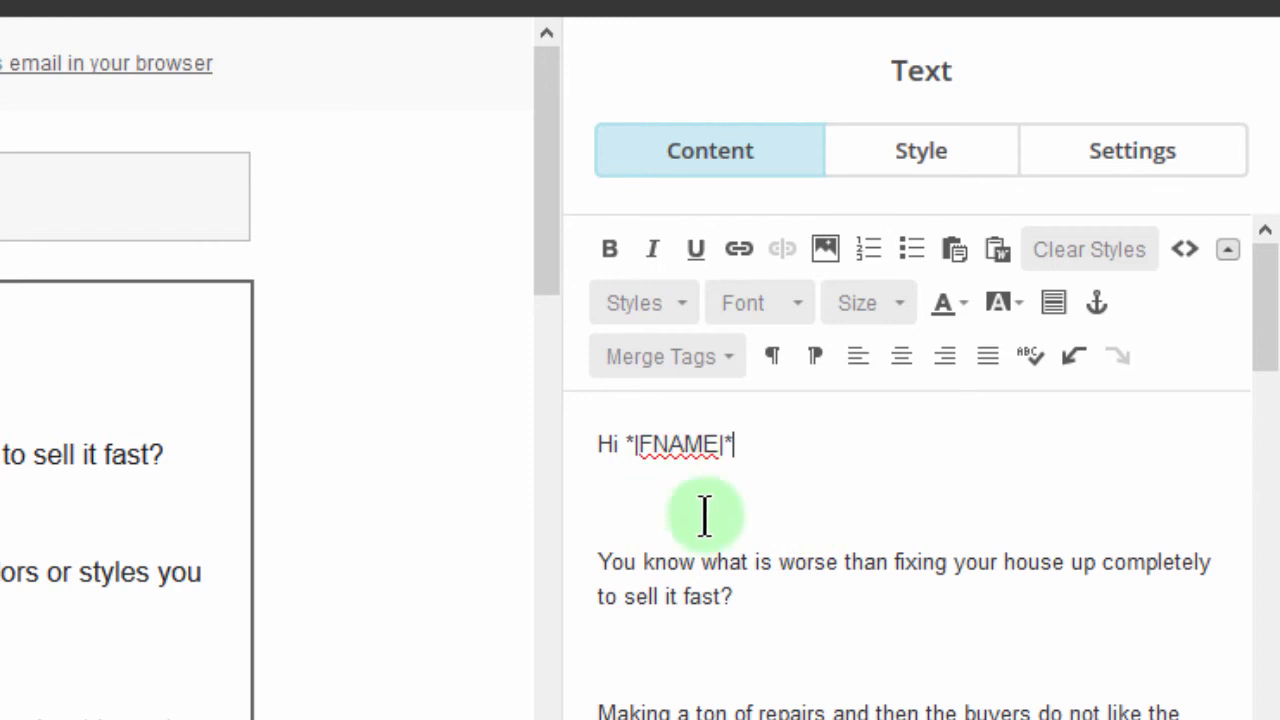
{"action": "left_click", "coordinate": [722, 358]}
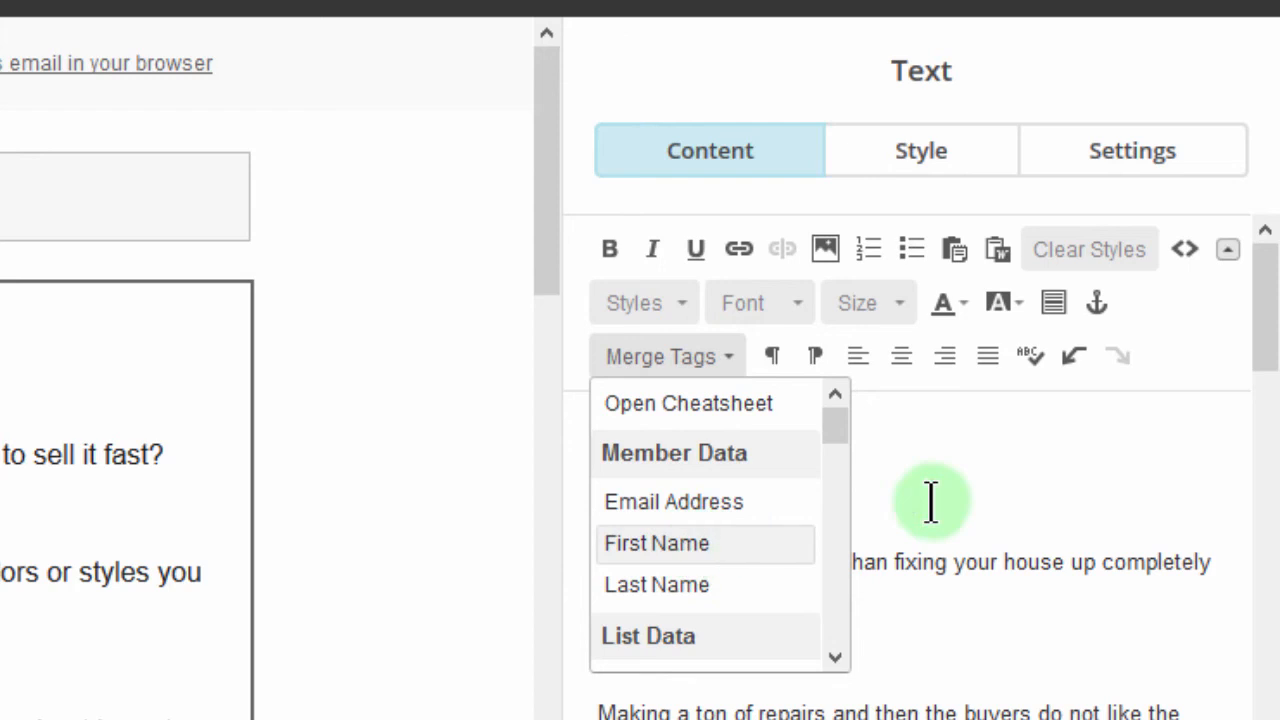
{"action": "left_click", "coordinate": [952, 480]}
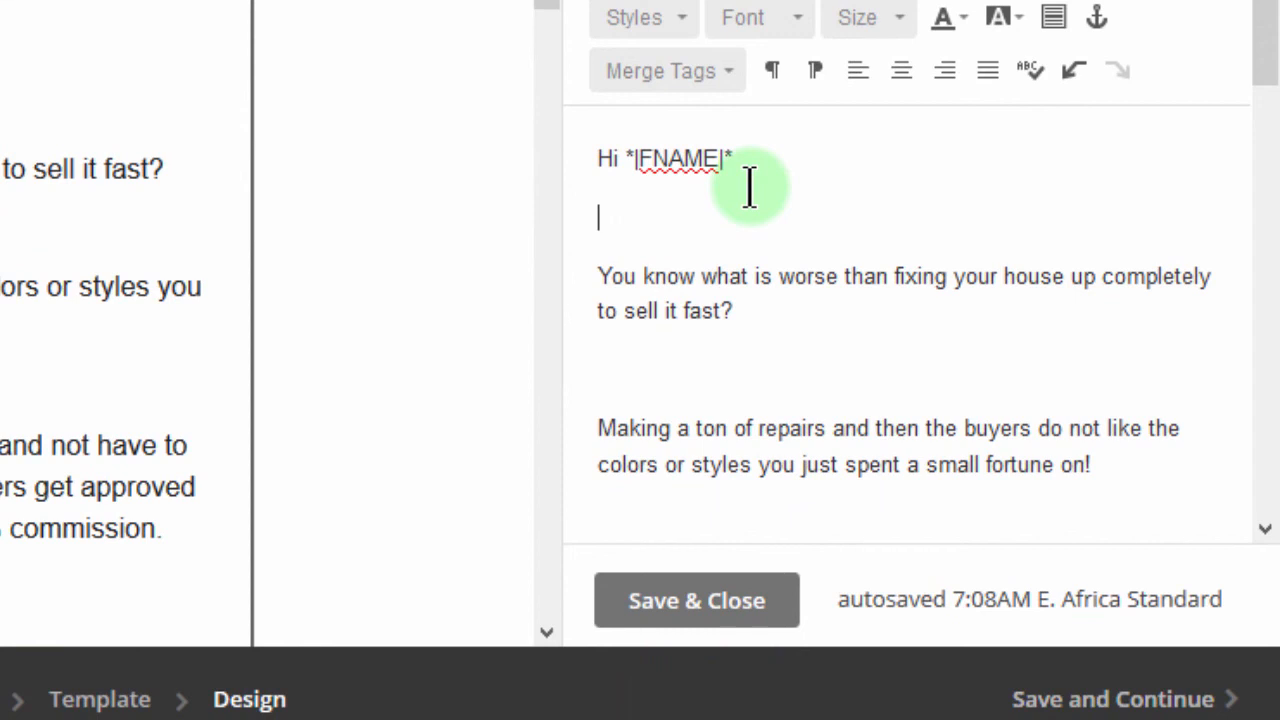
{"action": "left_click", "coordinate": [682, 600]}
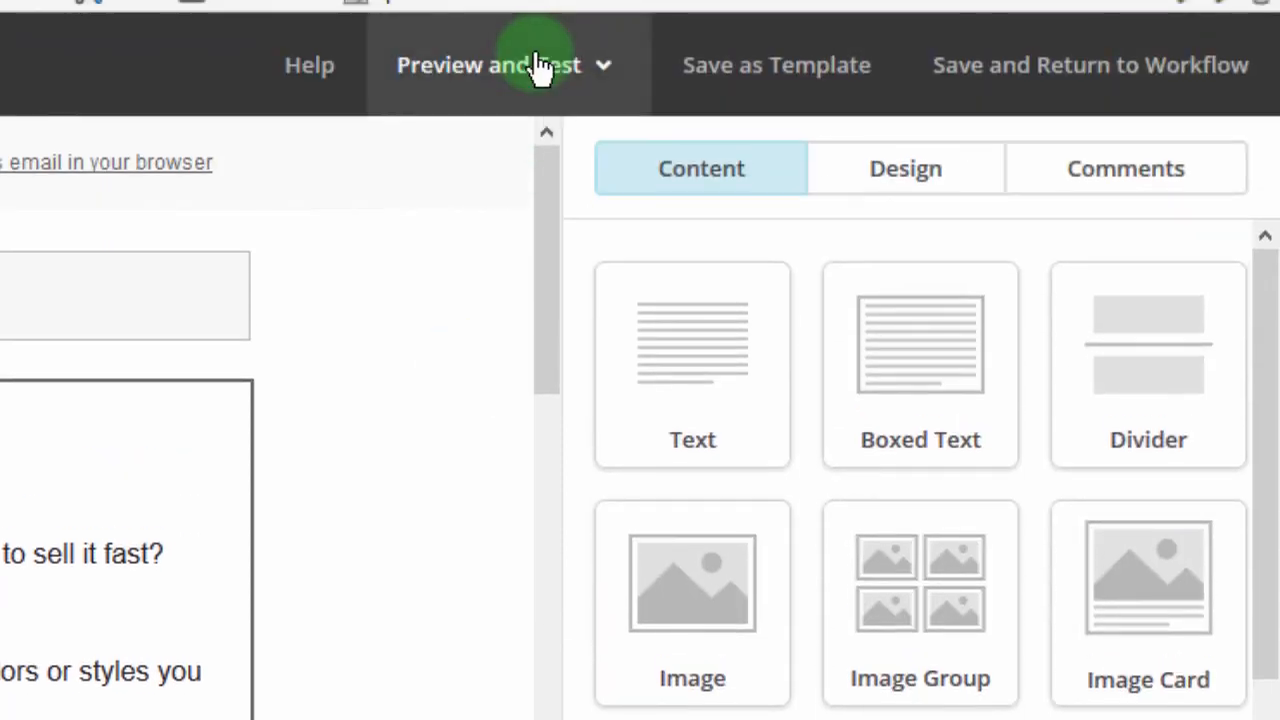
Preview the edited email again with live merge tag info enabled to check the greeting, and close the preview
{"action": "left_click", "coordinate": [540, 68]}
{"action": "left_click", "coordinate": [434, 157]}
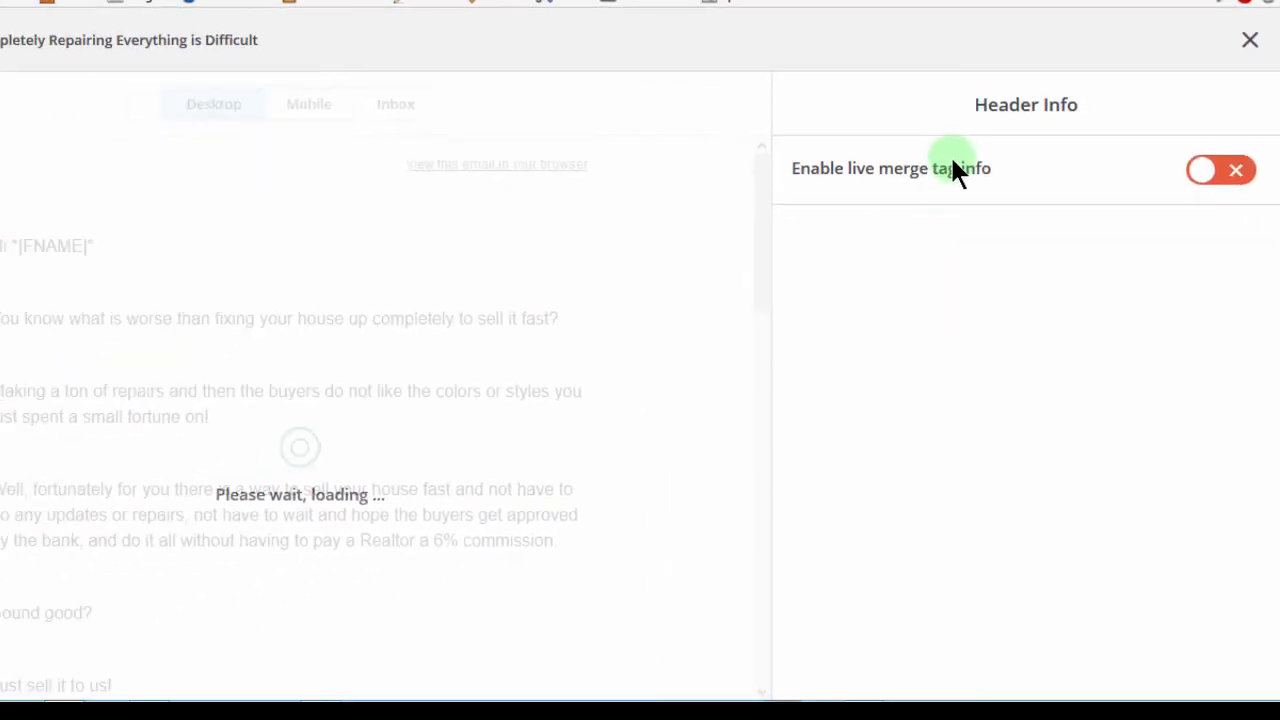
{"action": "left_click", "coordinate": [1201, 174]}
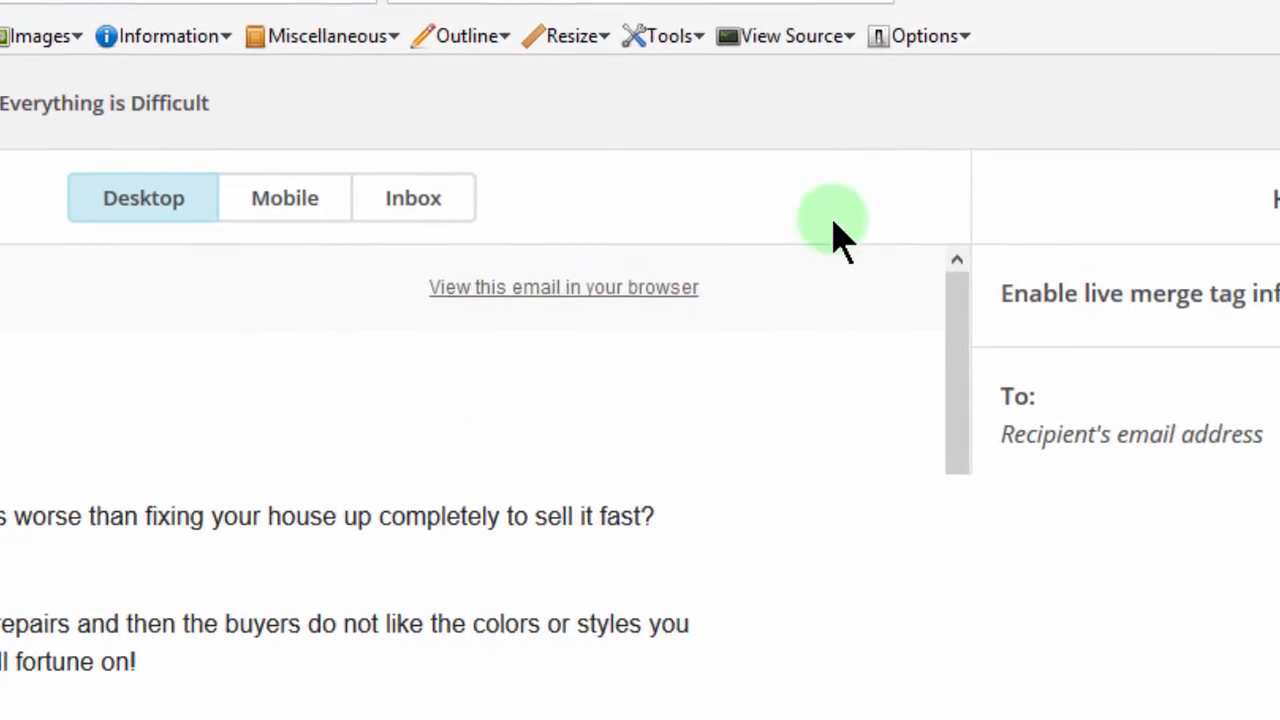
{"action": "left_click", "coordinate": [1250, 57]}
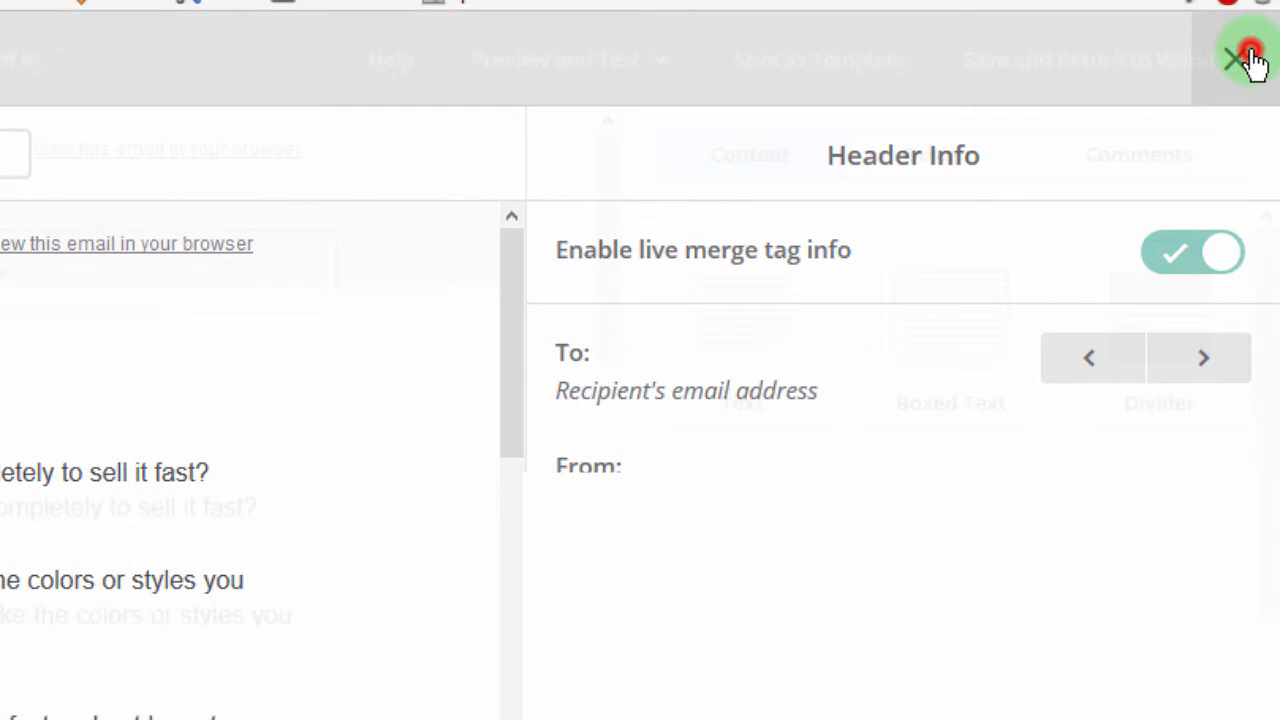